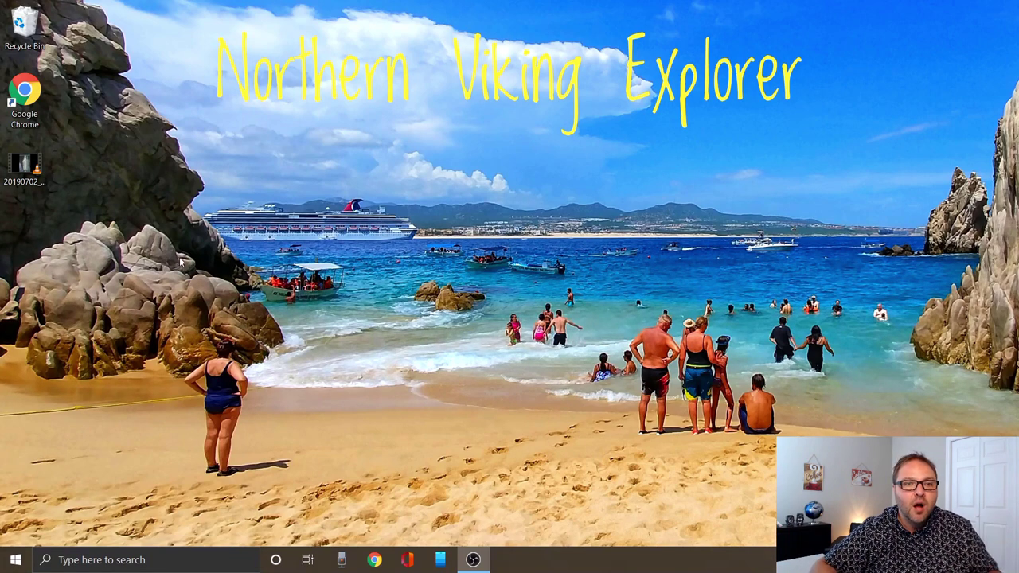
# - Preview the desktop clip, then search Windows for 'vide' to launch the Video Editor
pyautogui.doubleClick(24, 164)
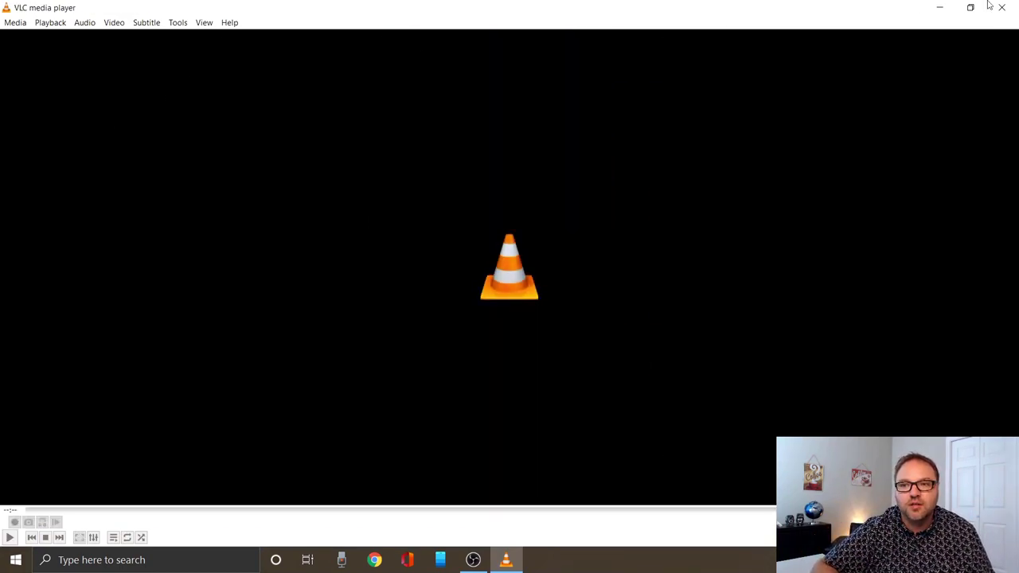
pyautogui.click(1003, 8)
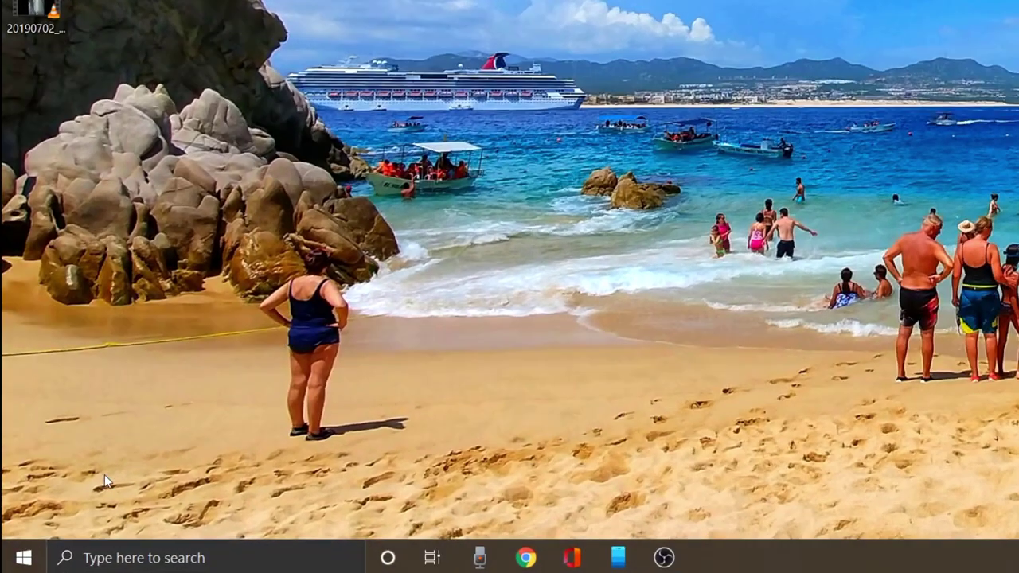
pyautogui.click(192, 558)
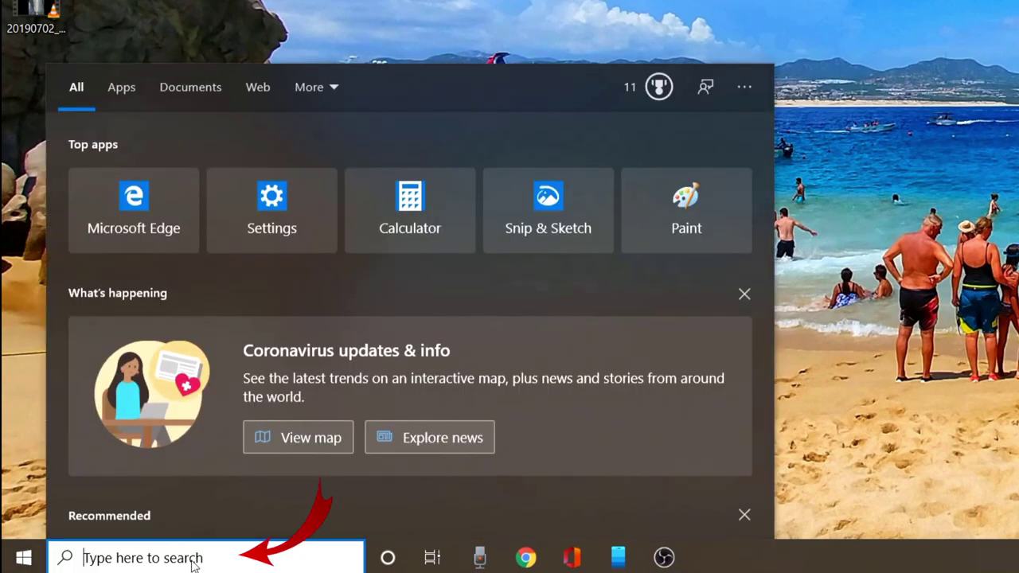
pyautogui.write('vide')
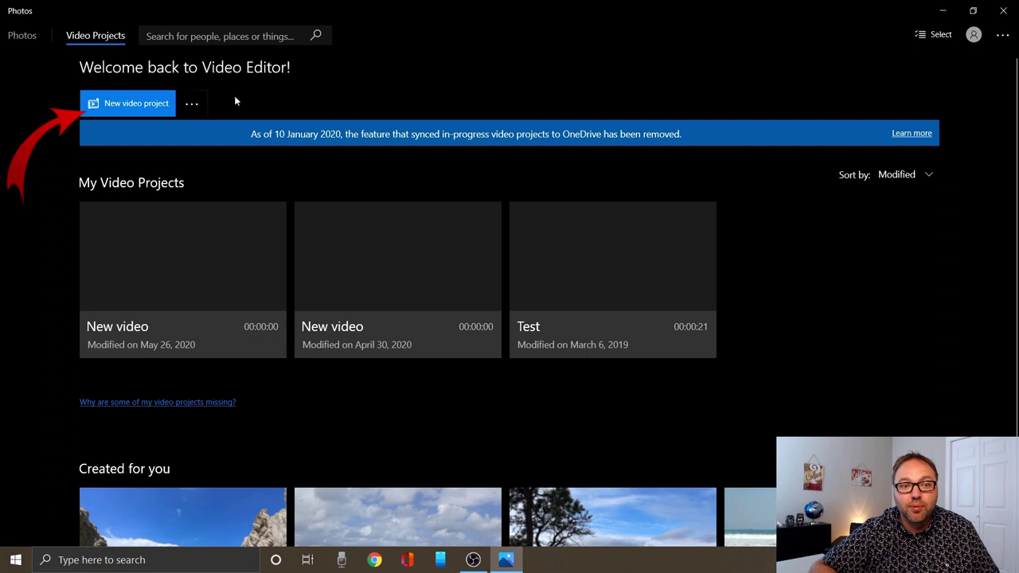
# - Create a new video project named 'cruise ship'
pyautogui.click(135, 104)
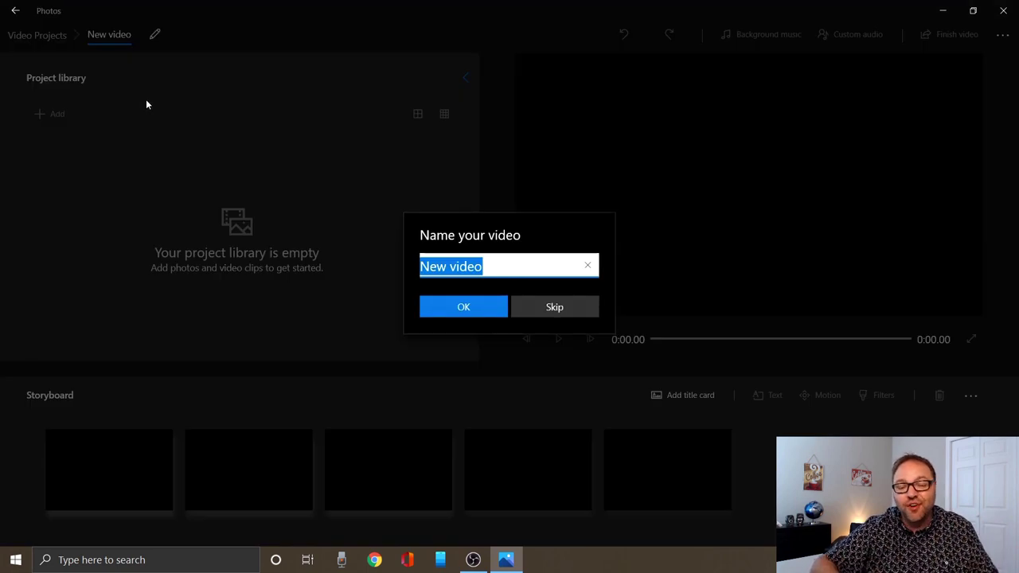
pyautogui.write('cr')
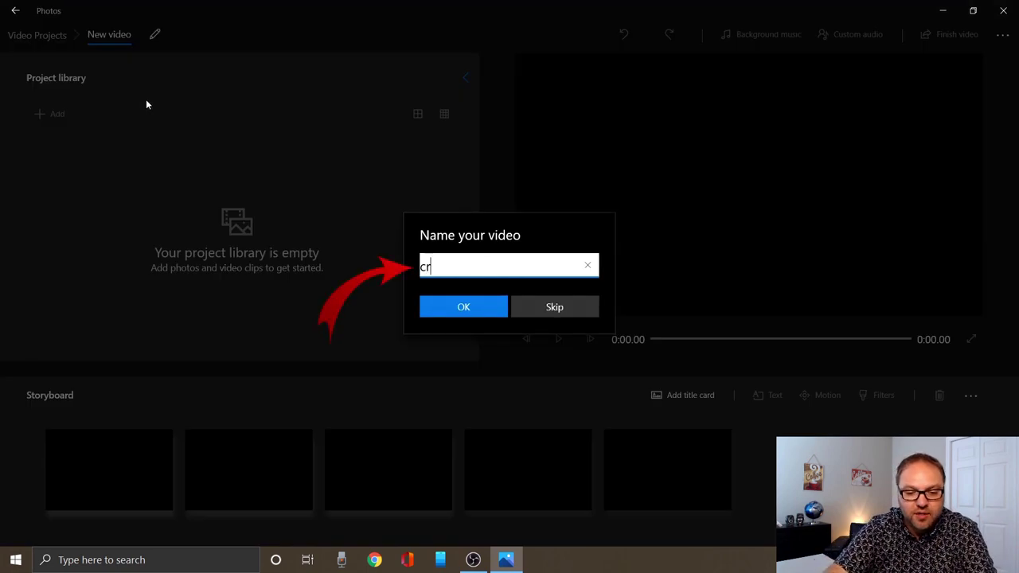
pyautogui.write('uise ship')
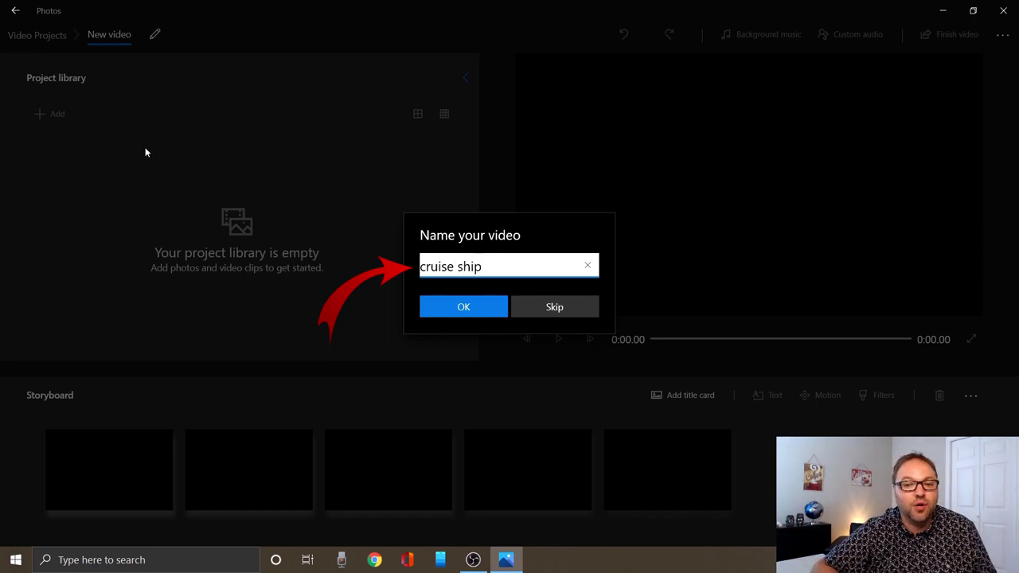
pyautogui.click(485, 313)
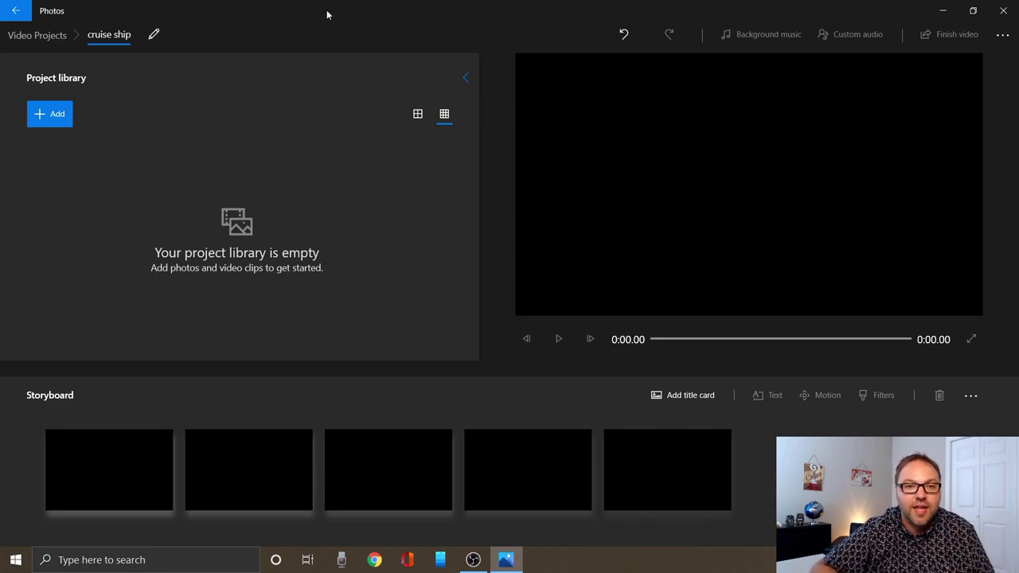
# - Try dragging the desktop video file into the project library, then restore the editor to full screen
pyautogui.moveTo(327, 10); pyautogui.dragTo(483, 42)
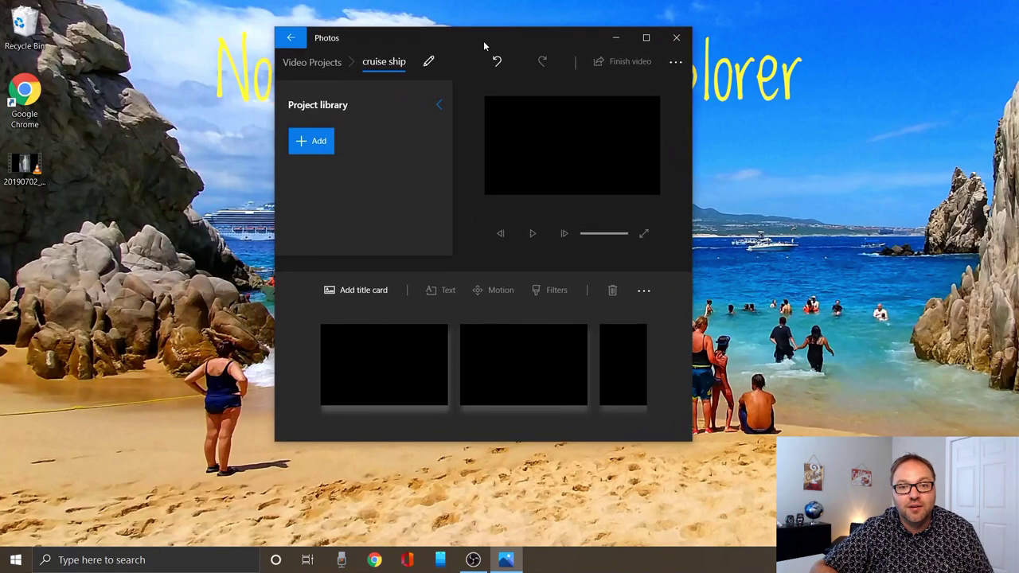
pyautogui.moveTo(24, 166); pyautogui.dragTo(390, 185)
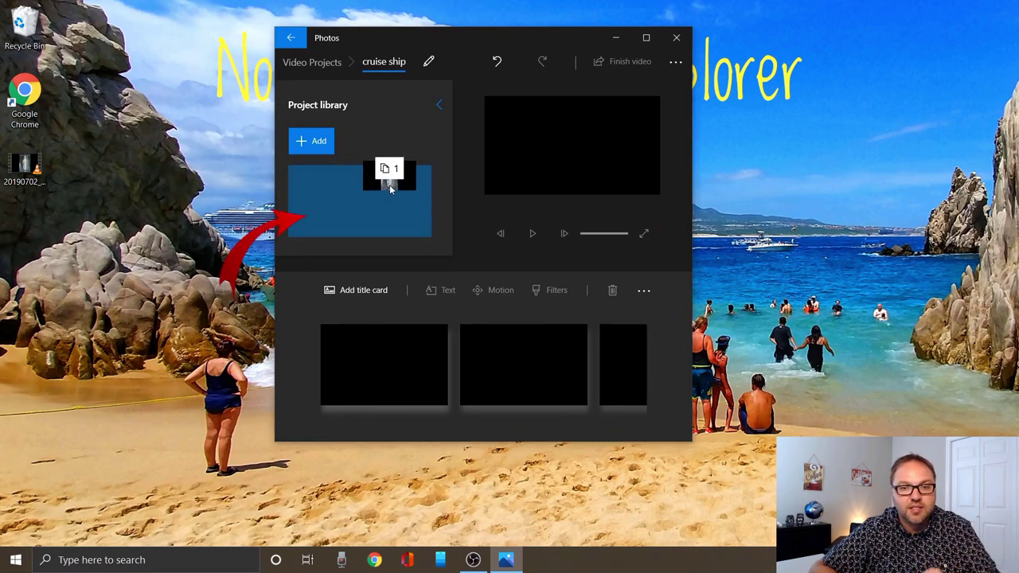
pyautogui.moveTo(389, 185); pyautogui.dragTo(389, 185)
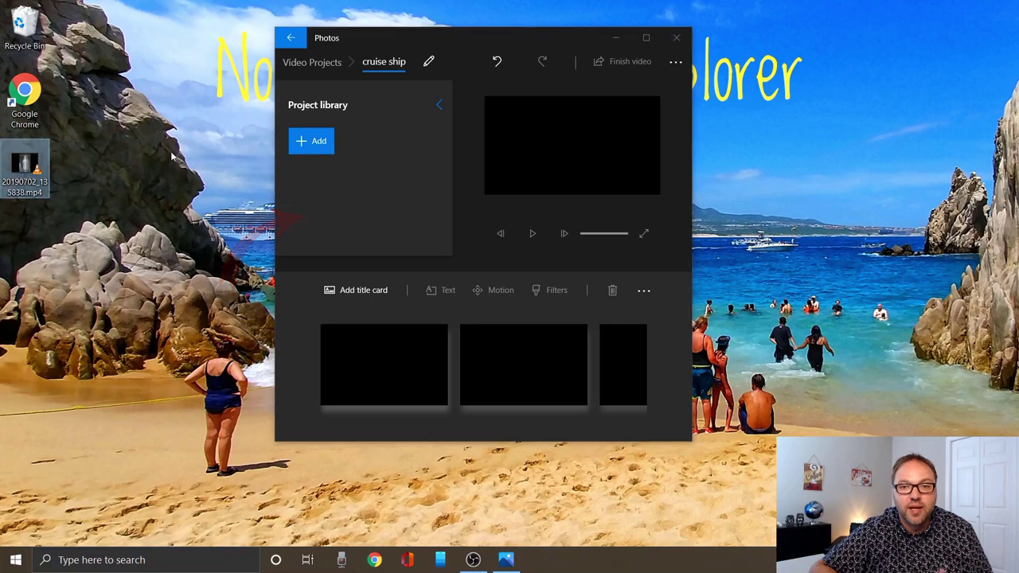
pyautogui.click(647, 37)
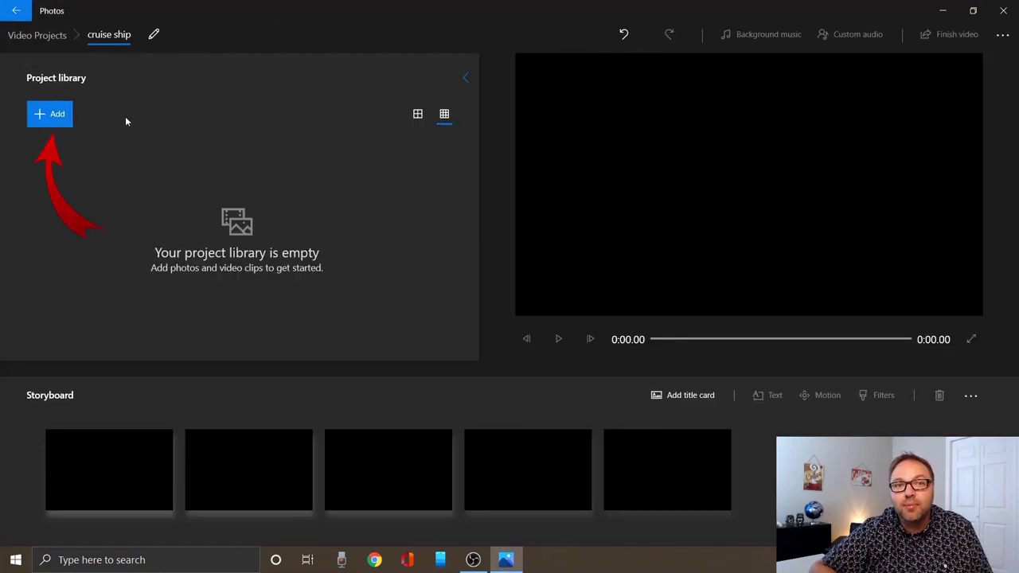
# - Import 20190702_135838.mp4 from this PC into the project library
pyautogui.click(64, 119)
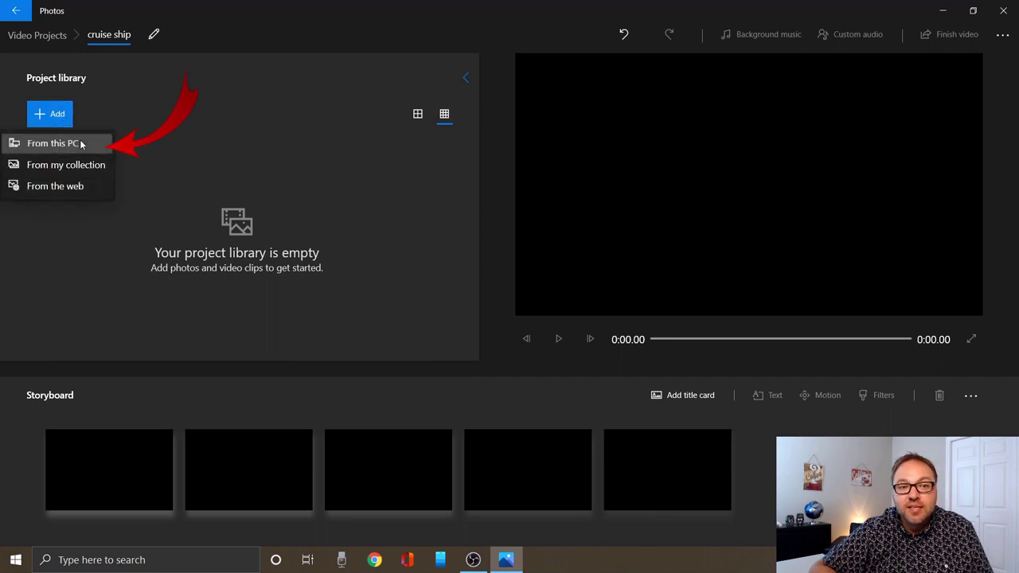
pyautogui.click(80, 144)
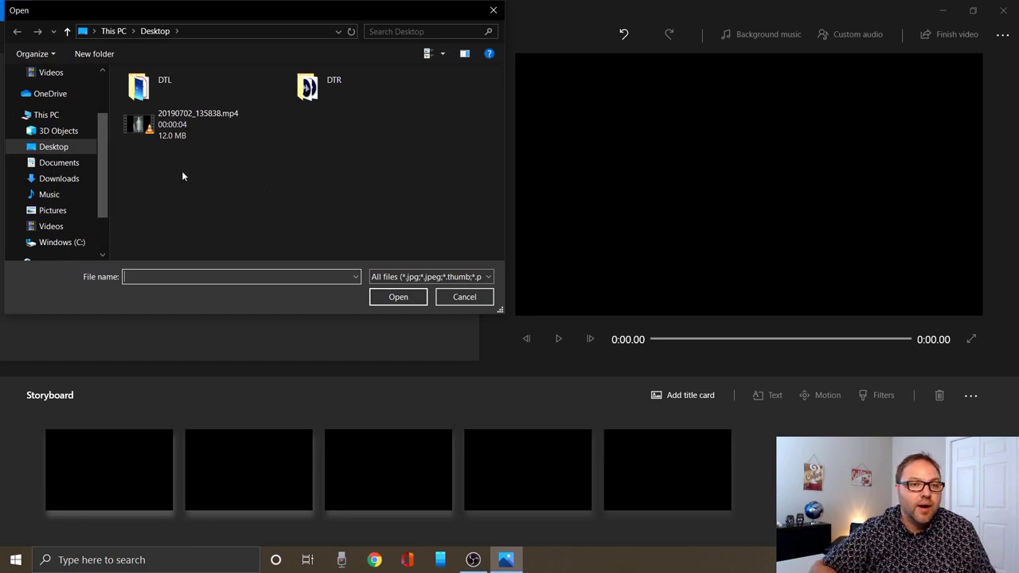
pyautogui.click(213, 129)
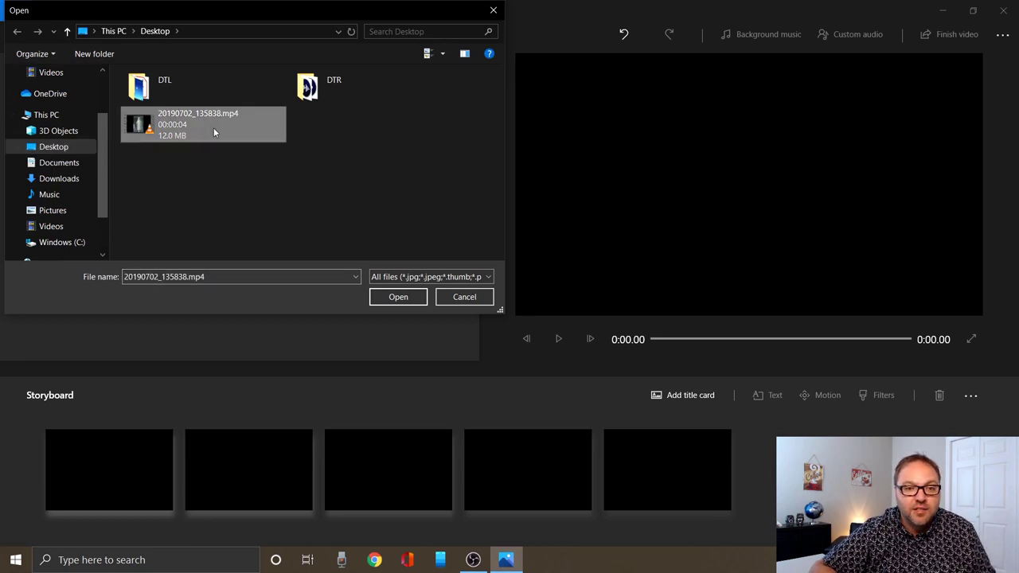
pyautogui.click(398, 297)
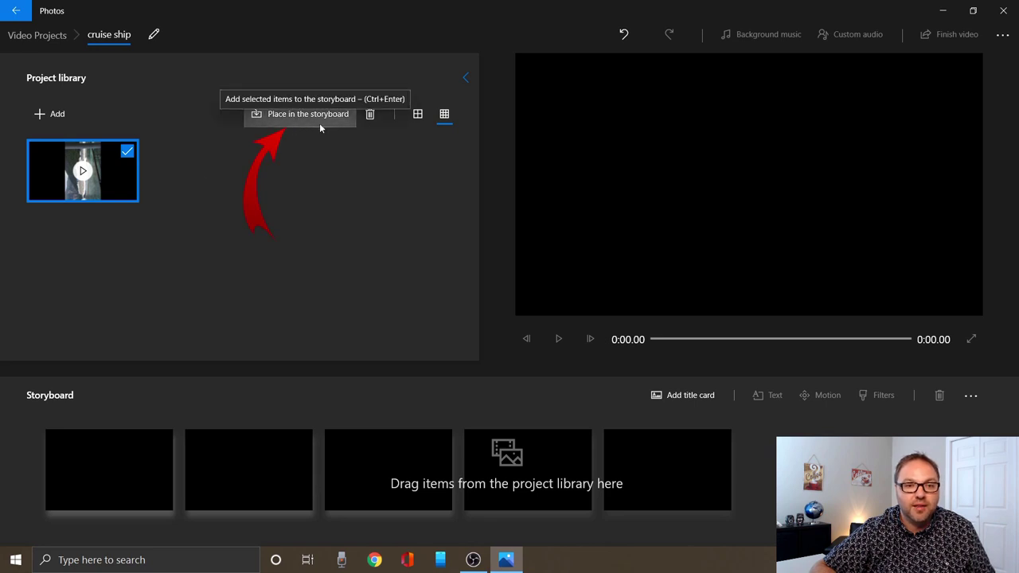
# - Place the 4.18-second cruise ship clip in the first storyboard slot and play it in the preview
pyautogui.click(132, 181)
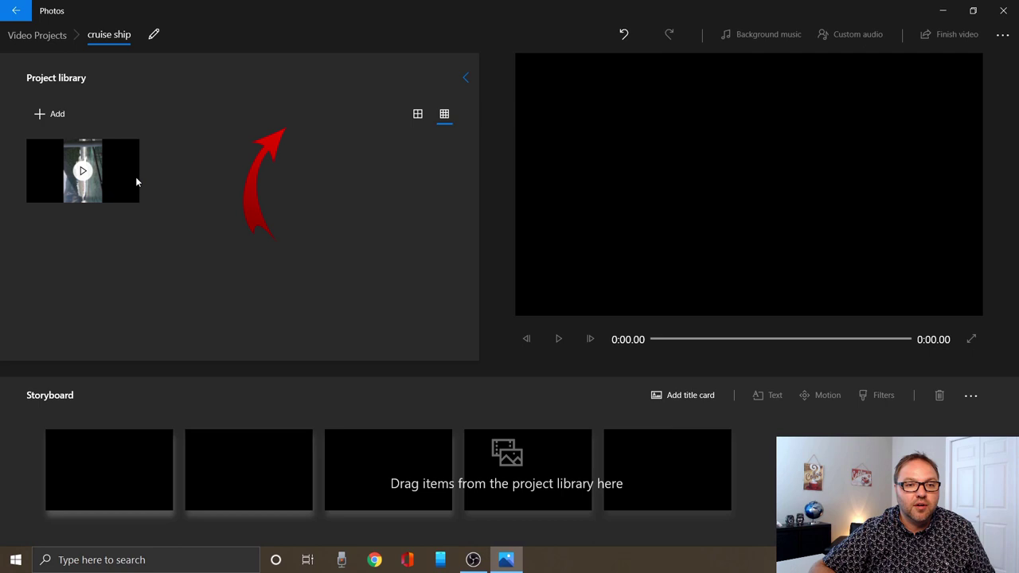
pyautogui.click(129, 180)
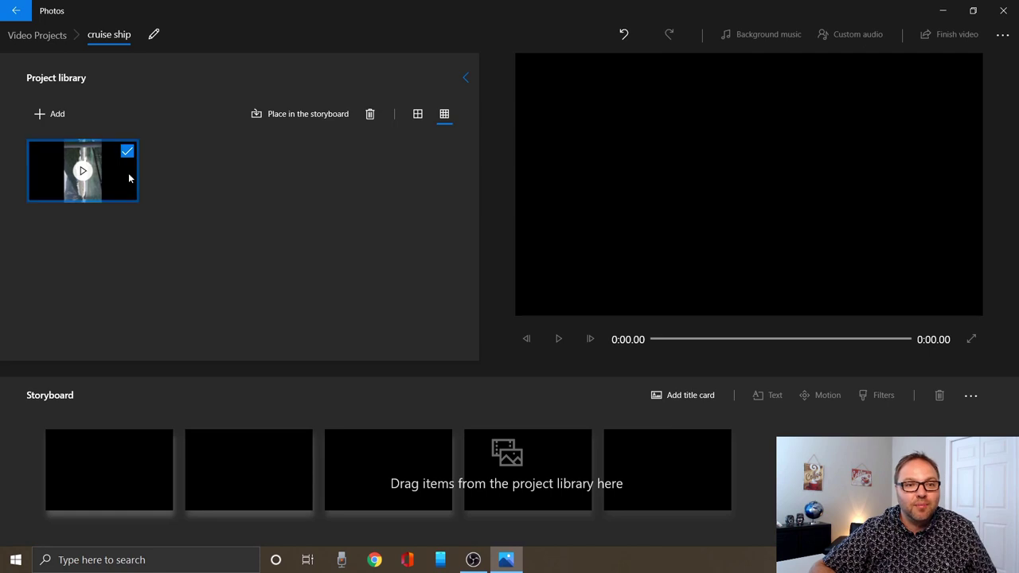
pyautogui.moveTo(128, 175); pyautogui.dragTo(146, 286)
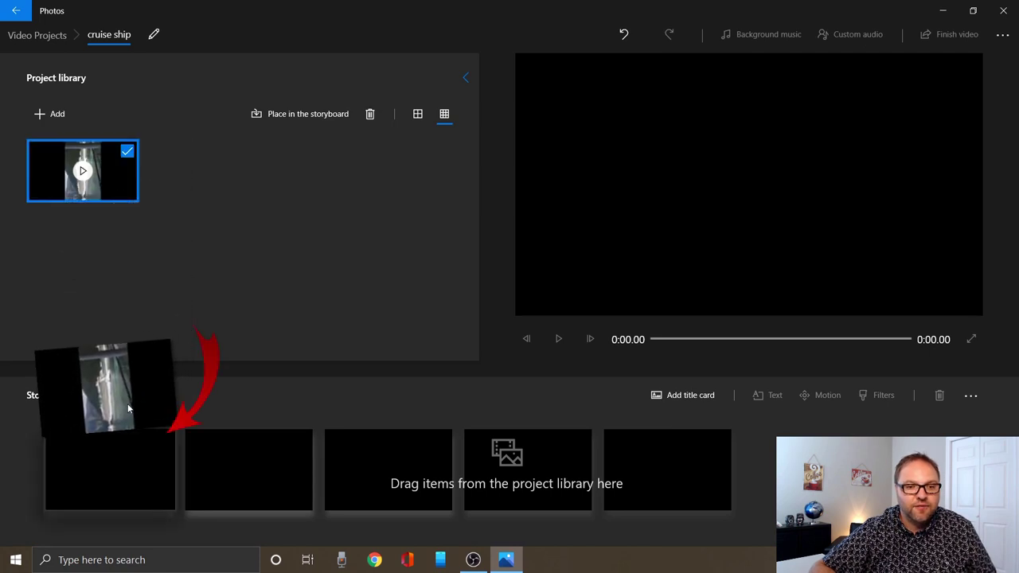
pyautogui.moveTo(129, 408); pyautogui.dragTo(149, 467)
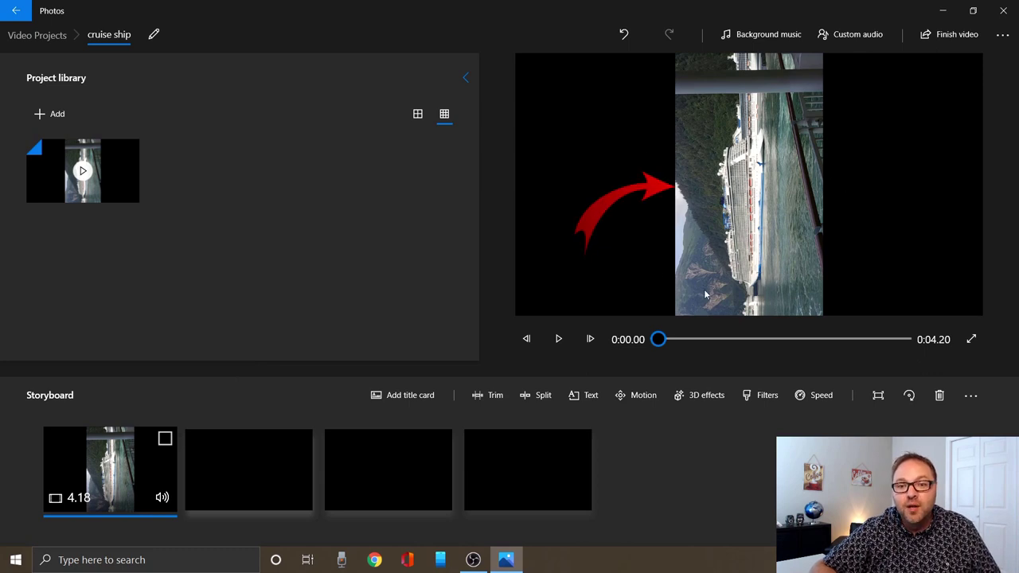
pyautogui.click(559, 343)
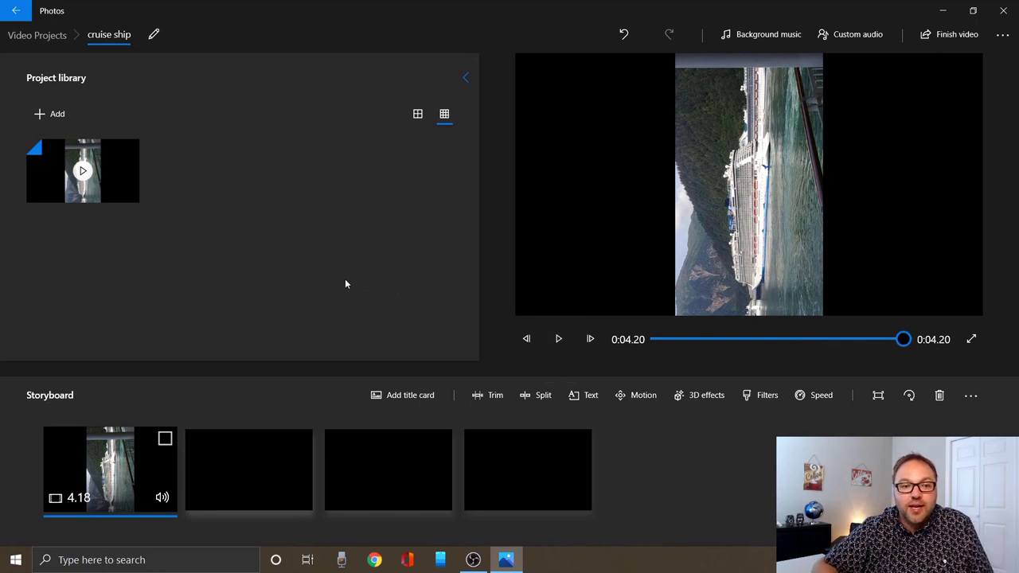
# - Rotate the storyboard clip in quarter turns until the ship stands upright in landscape
pyautogui.rightClick(113, 466)
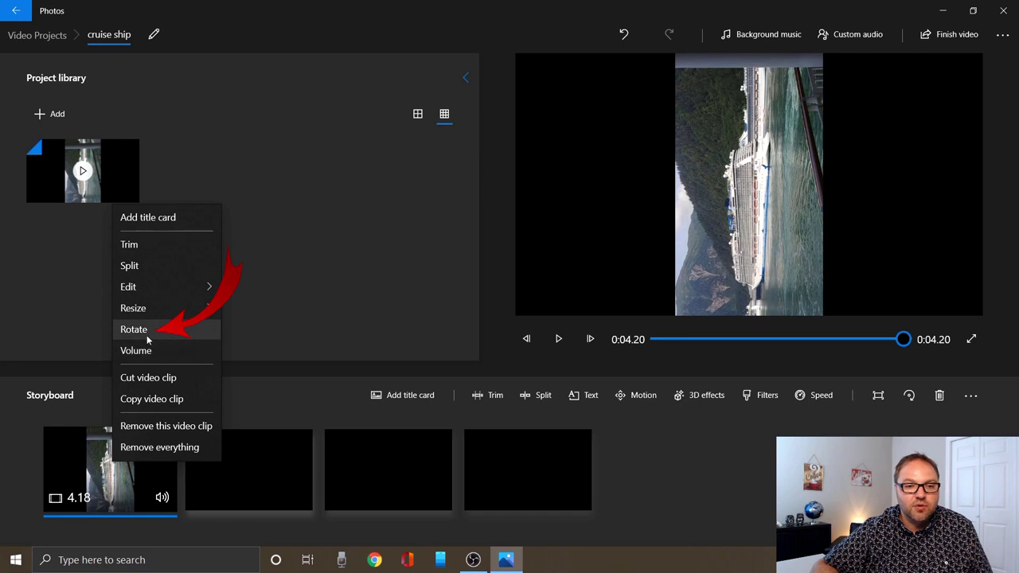
pyautogui.click(134, 329)
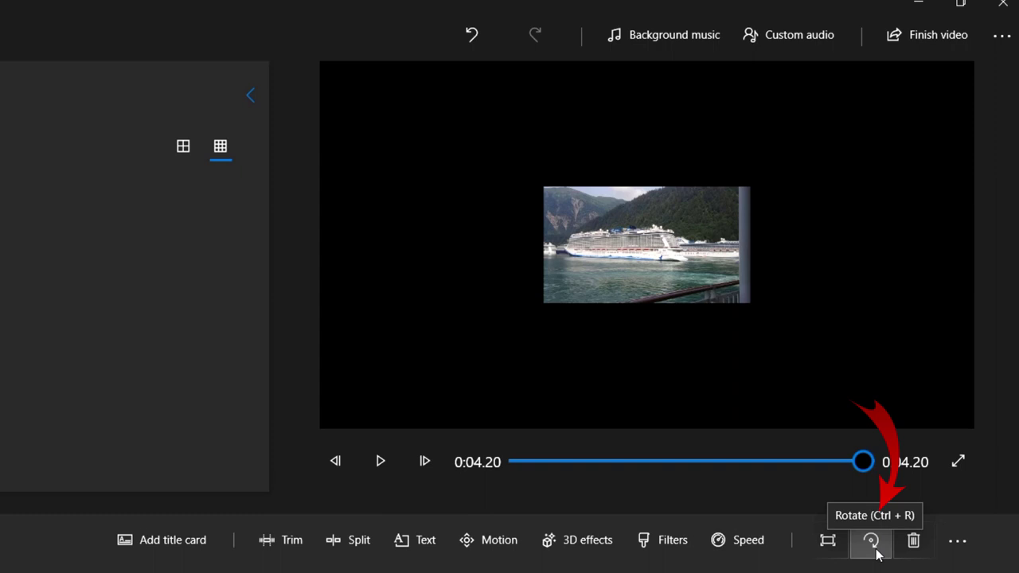
pyautogui.click(871, 542)
pyautogui.click(876, 551)
pyautogui.click(876, 551)
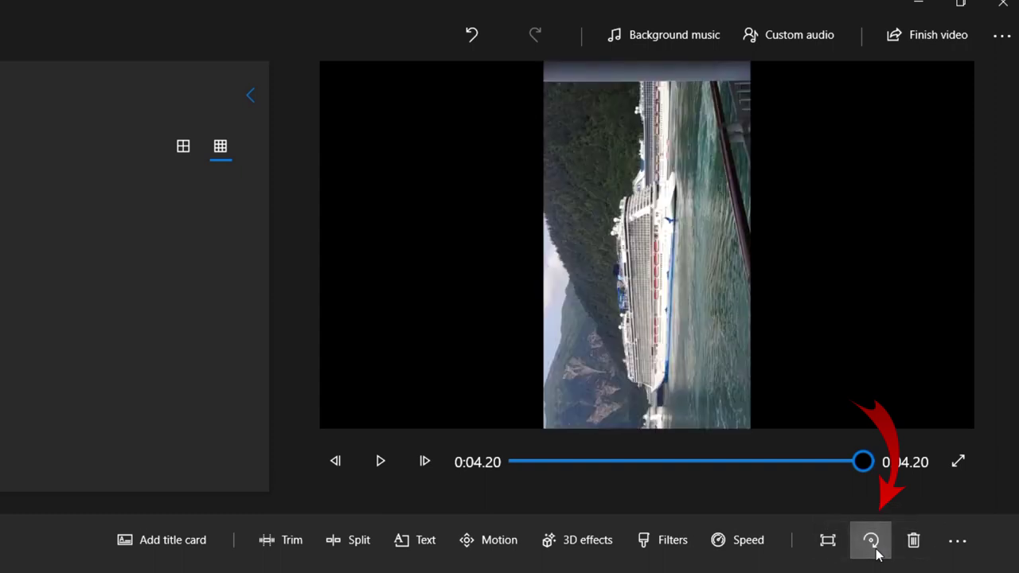
pyautogui.click(876, 551)
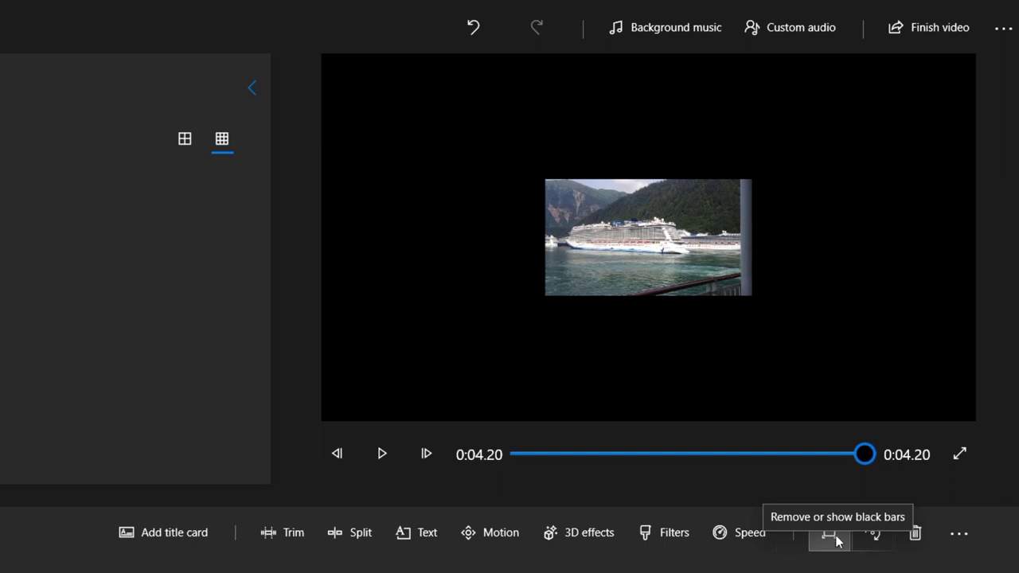
# - Apply Remove black bars so the upright clip fills the preview
pyautogui.click(832, 539)
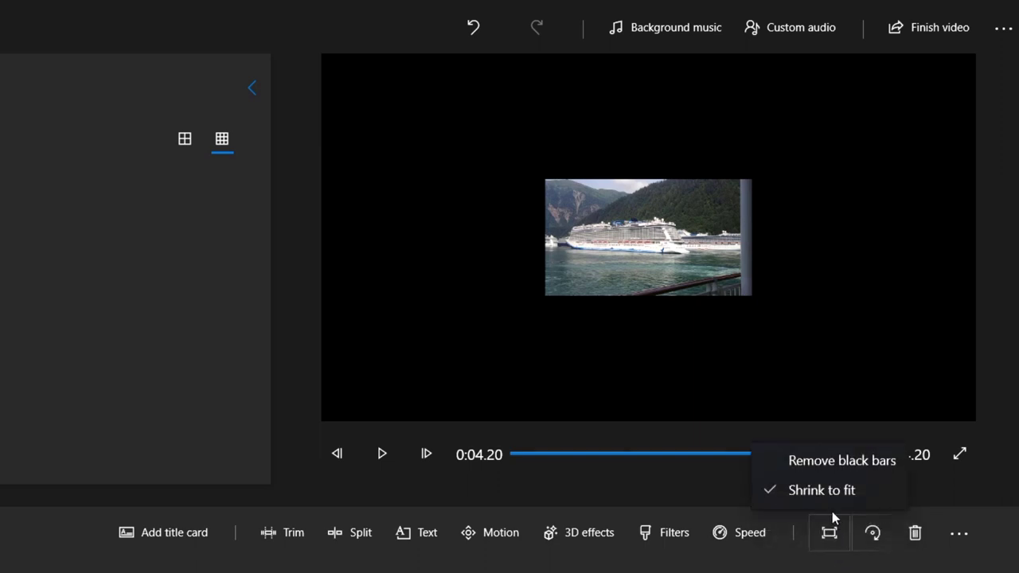
pyautogui.click(825, 462)
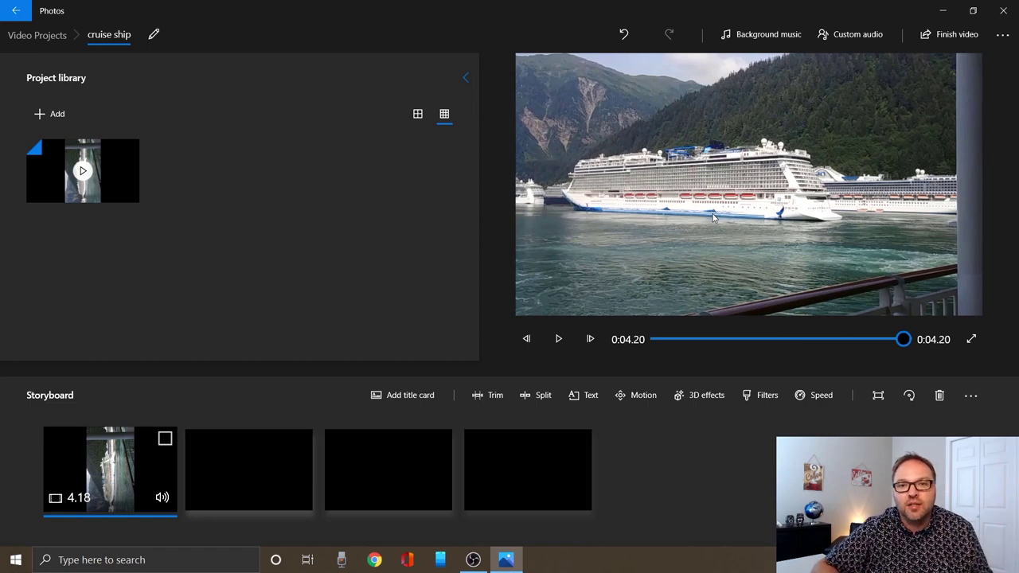
# - Finish the video at High 1080p and save it to the Desktop as cruise ship.mp4
pyautogui.click(960, 36)
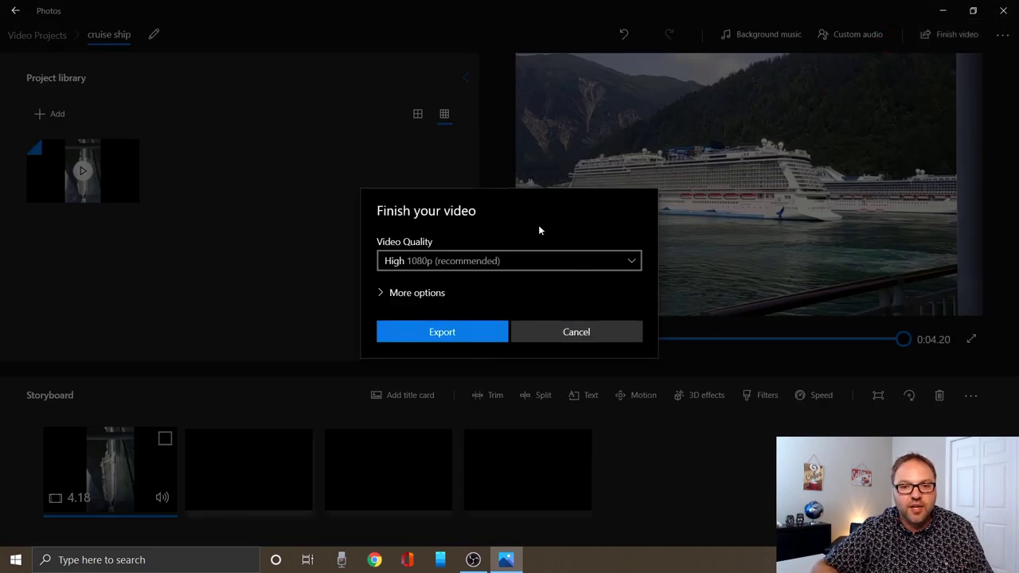
pyautogui.click(559, 264)
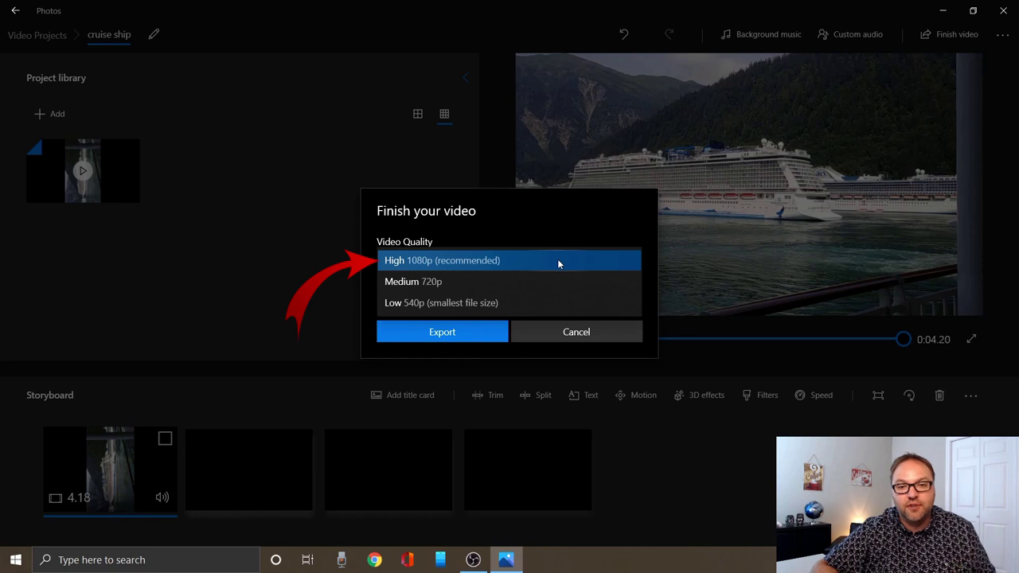
pyautogui.click(559, 264)
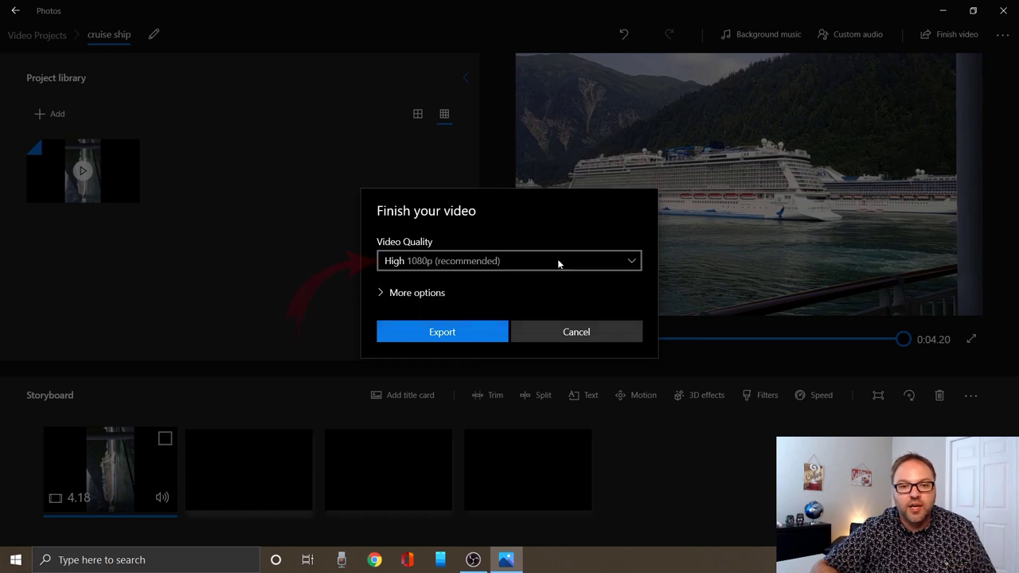
pyautogui.click(443, 333)
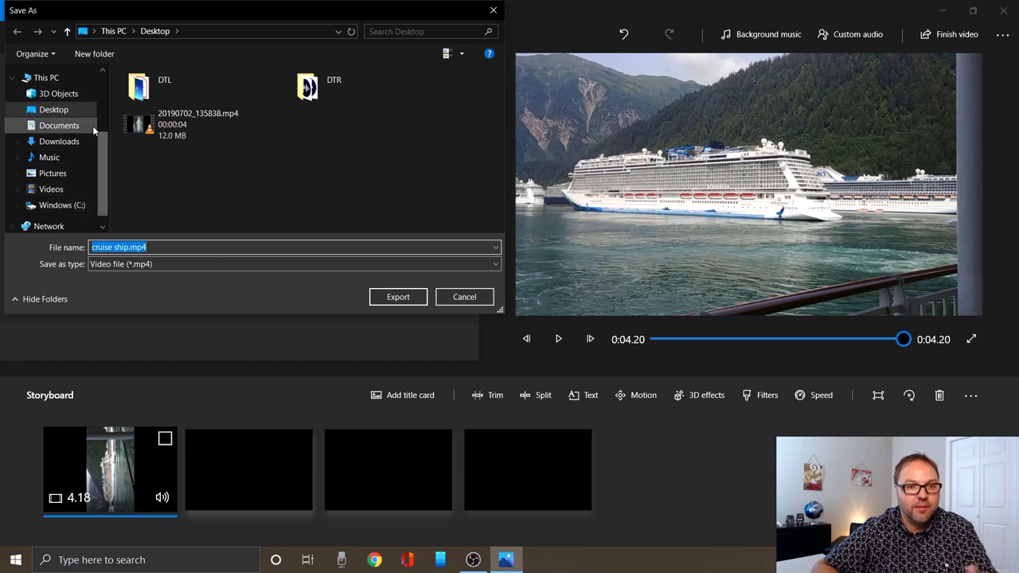
pyautogui.click(65, 109)
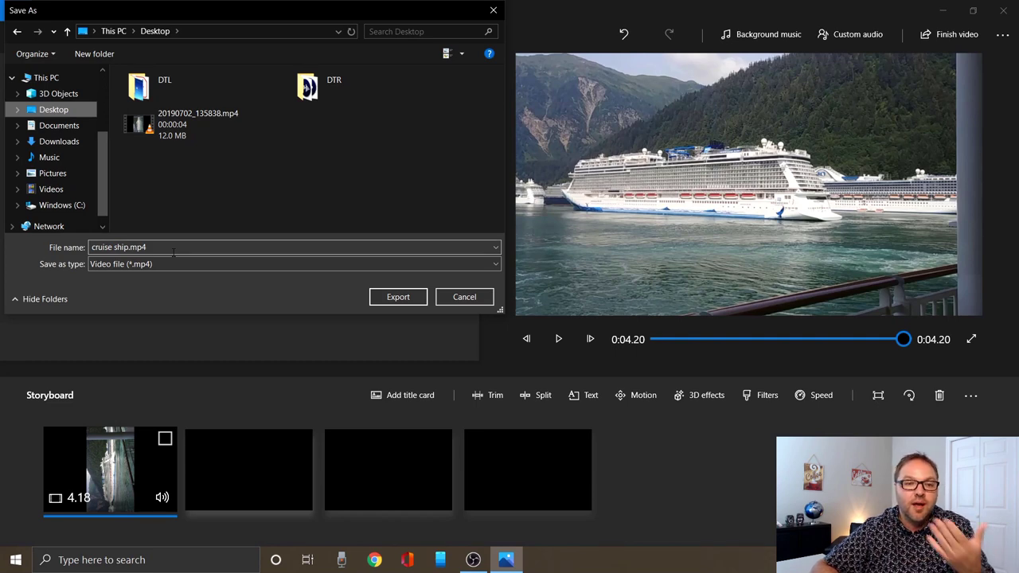
pyautogui.click(398, 297)
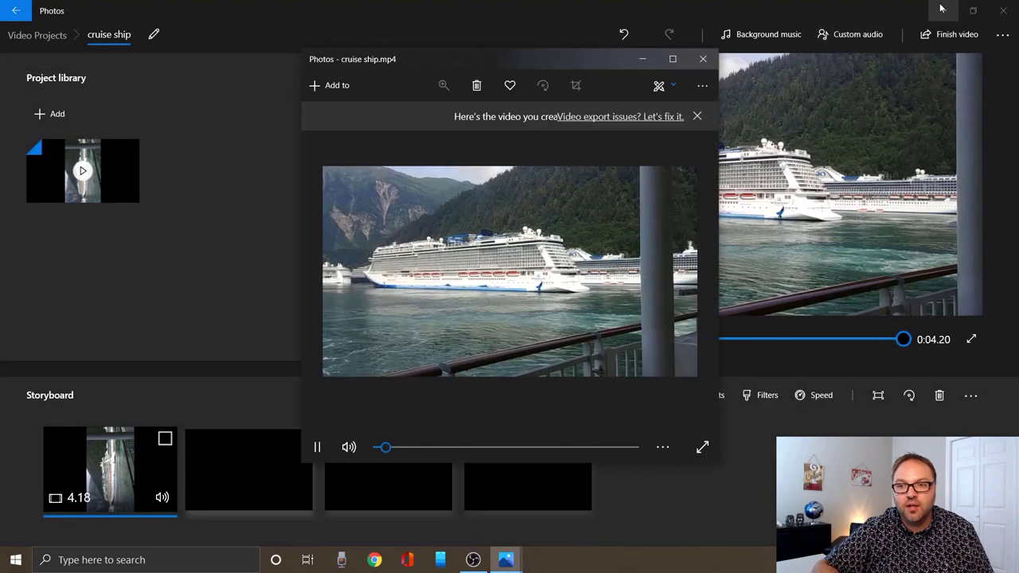
# - Close the Photos preview, minimize Photos, and play cruise ship.mp4 from the desktop in VLC
pyautogui.click(694, 57)
pyautogui.click(944, 11)
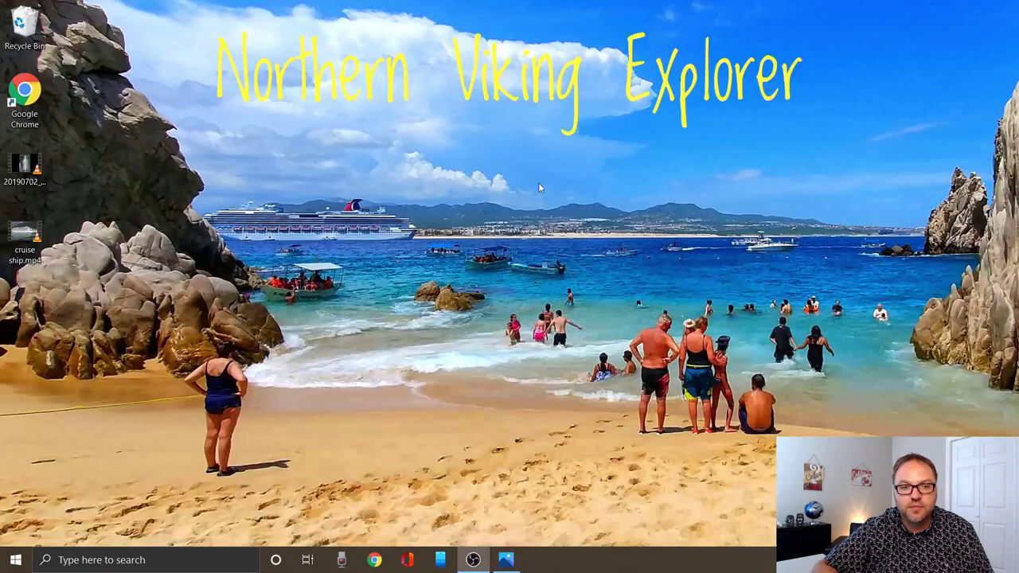
pyautogui.doubleClick(29, 238)
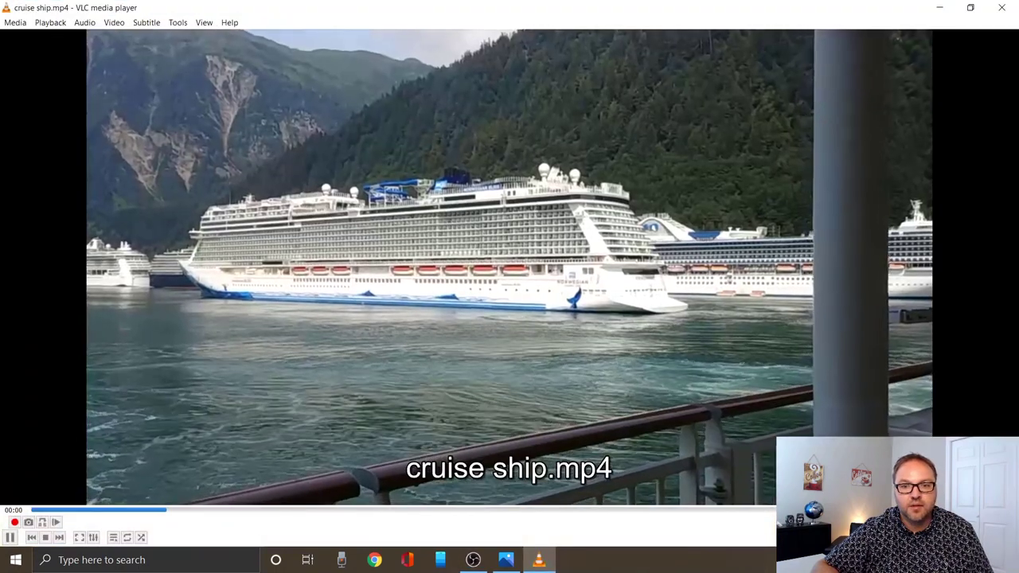